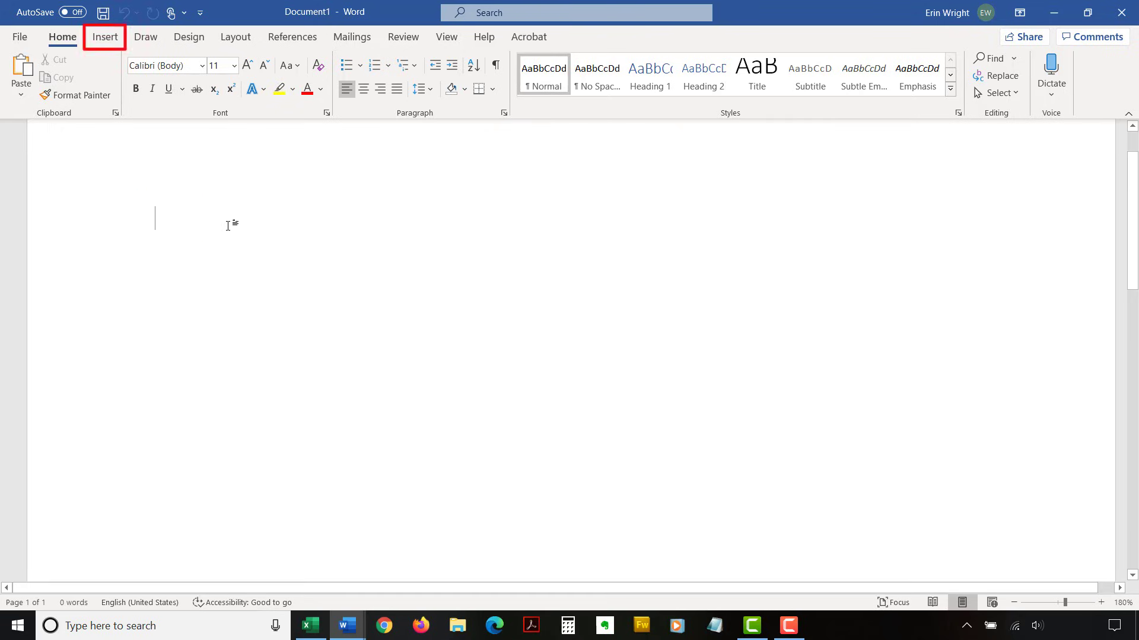
- Insert a 4-column, 3-row table from the Insert > Table grid
left_click(118, 45)
left_click(105, 85)
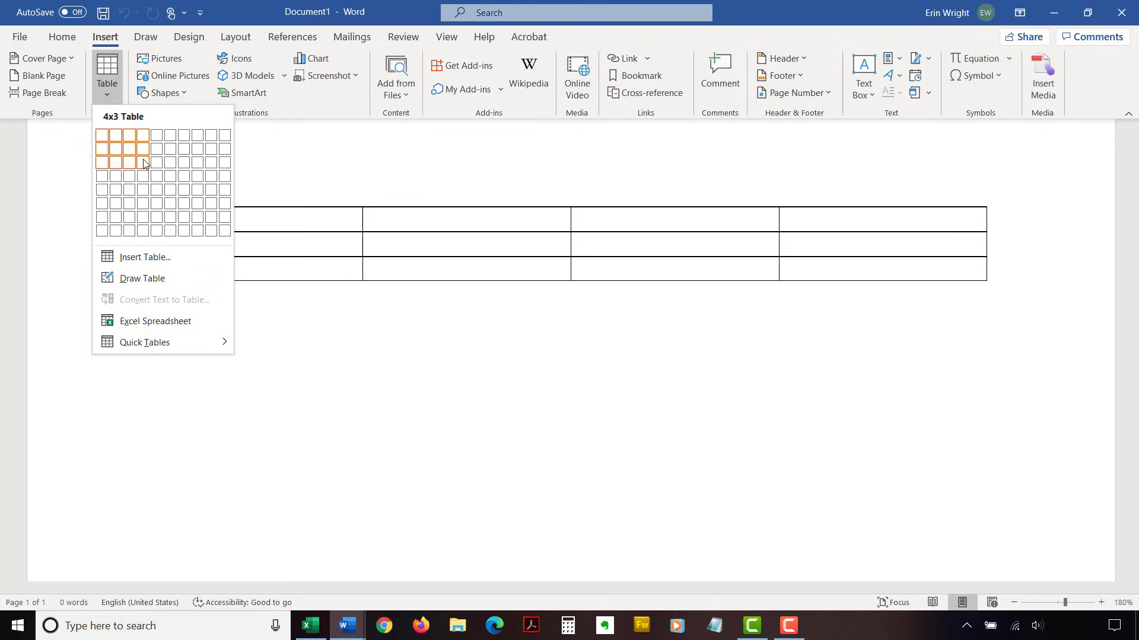
key("Return")
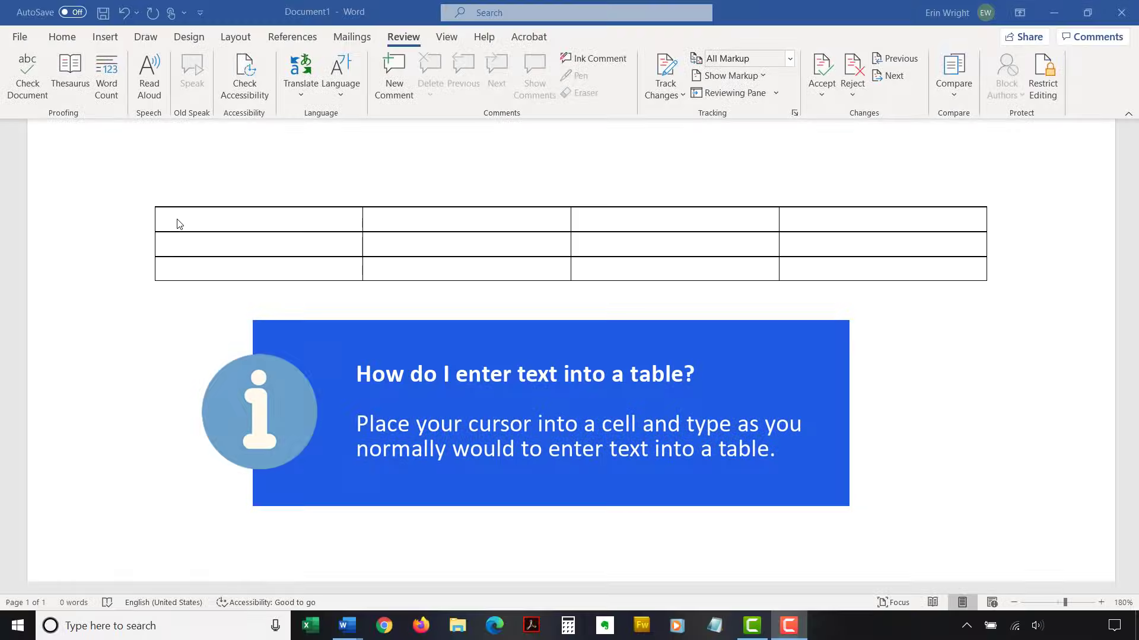
- Type Date and Time into the table's first two header cells
left_click(177, 220)
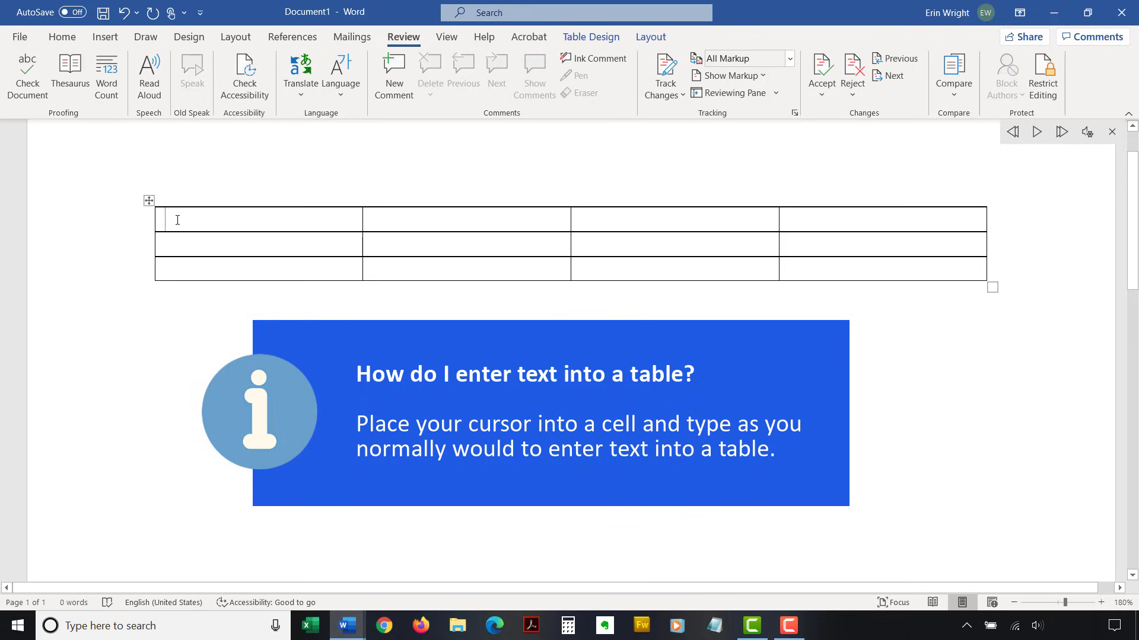
type("Date")
key("Tab")
type("T")
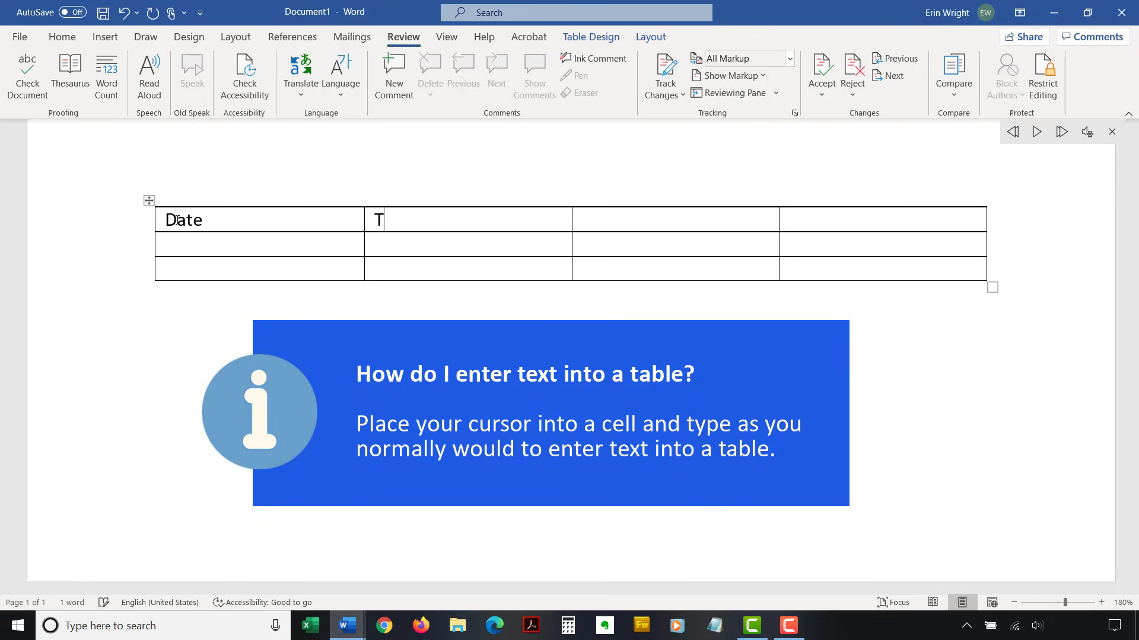
type("ime")
key("Tab")
type("P")
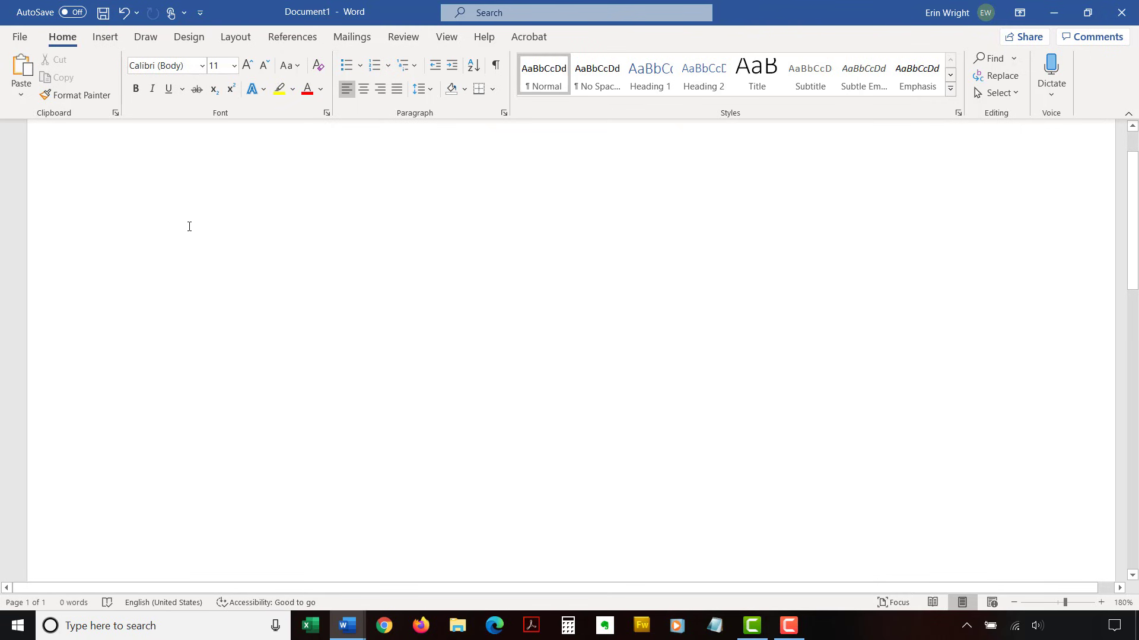
- In the Insert Table dialog, set 6 columns and 4 rows
left_click(105, 40)
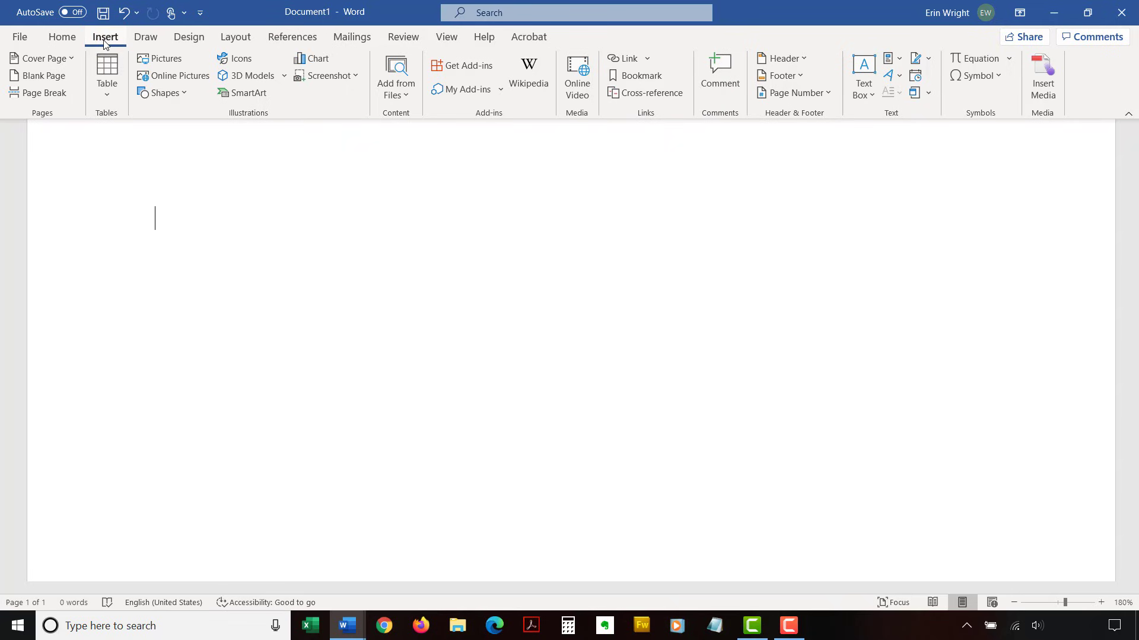
left_click(98, 73)
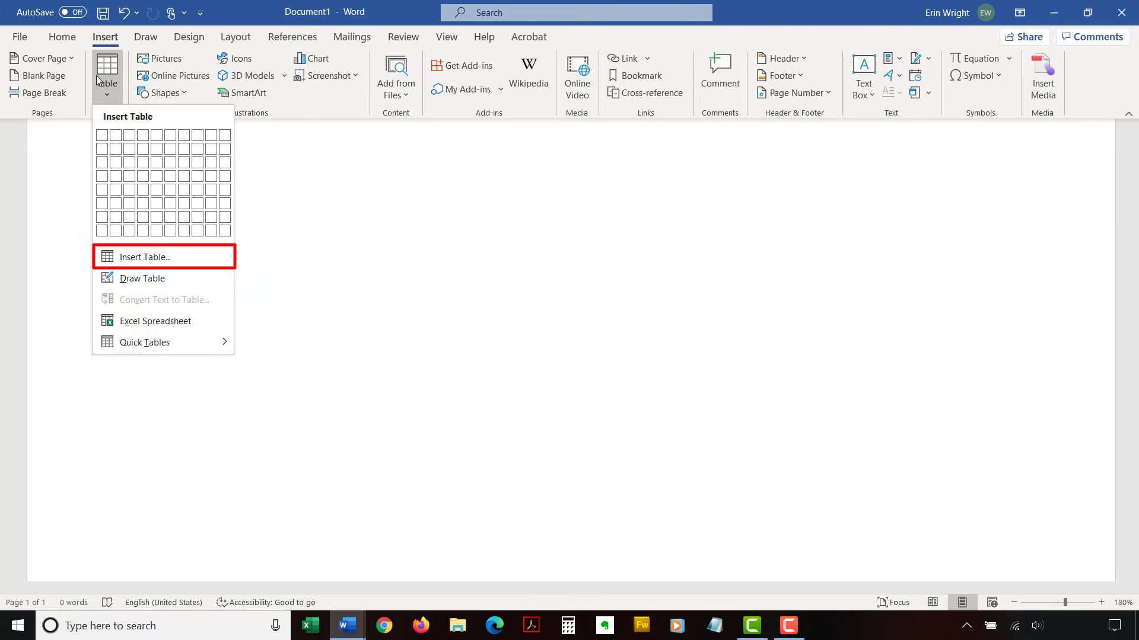
left_click(133, 258)
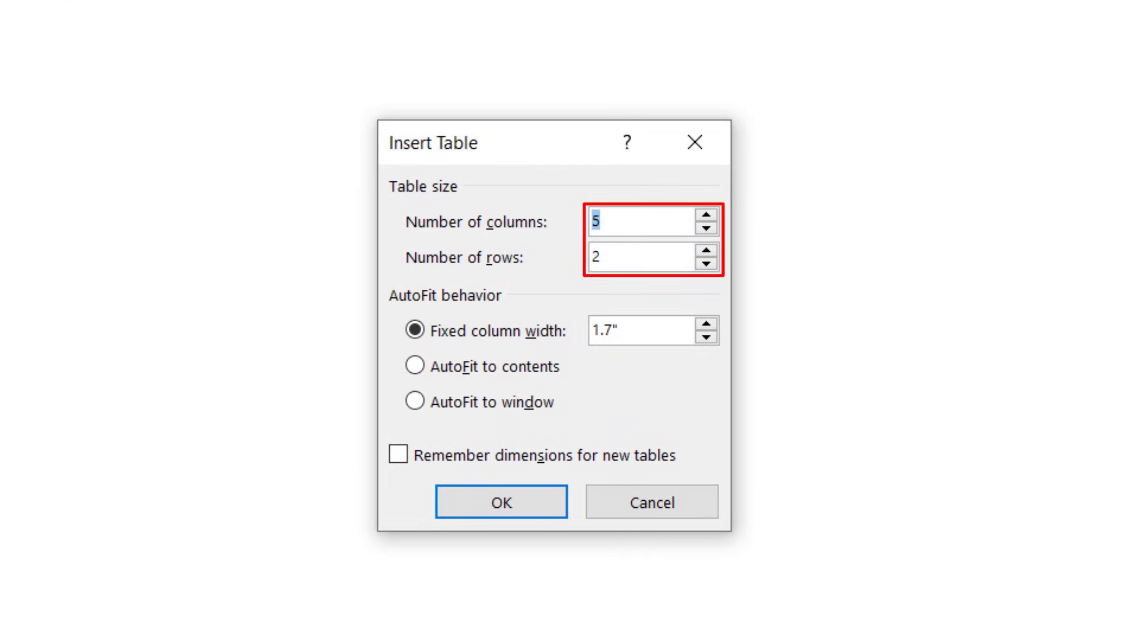
type("6")
double_click(599, 259)
type("4")
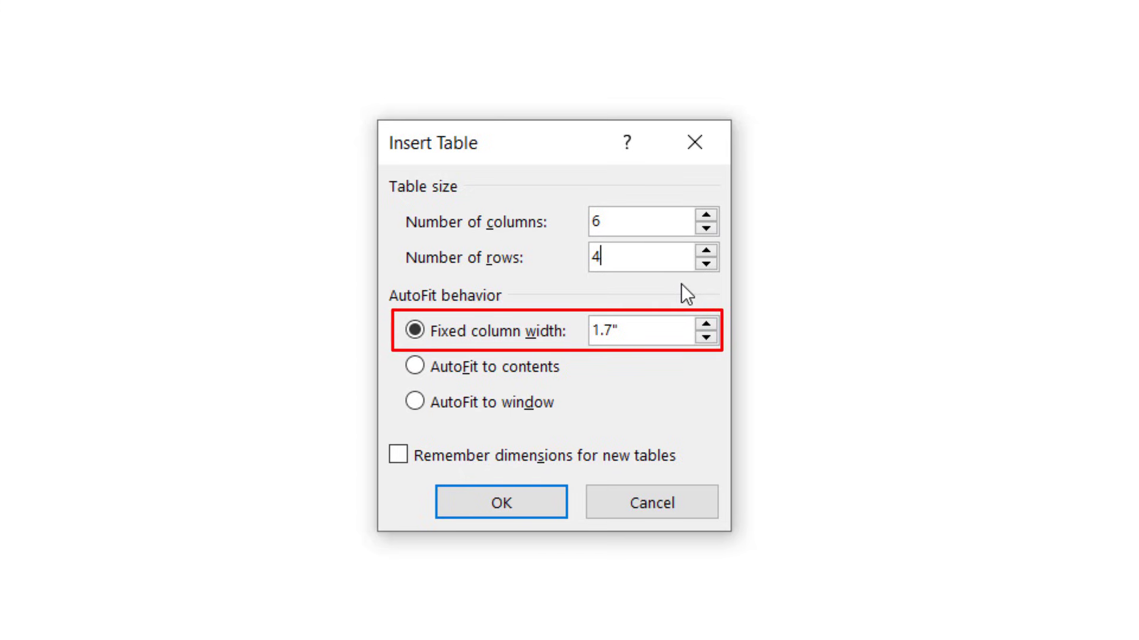
- Reduce the fixed column width by eight steps and create the table
left_click(705, 338)
left_click(705, 338)
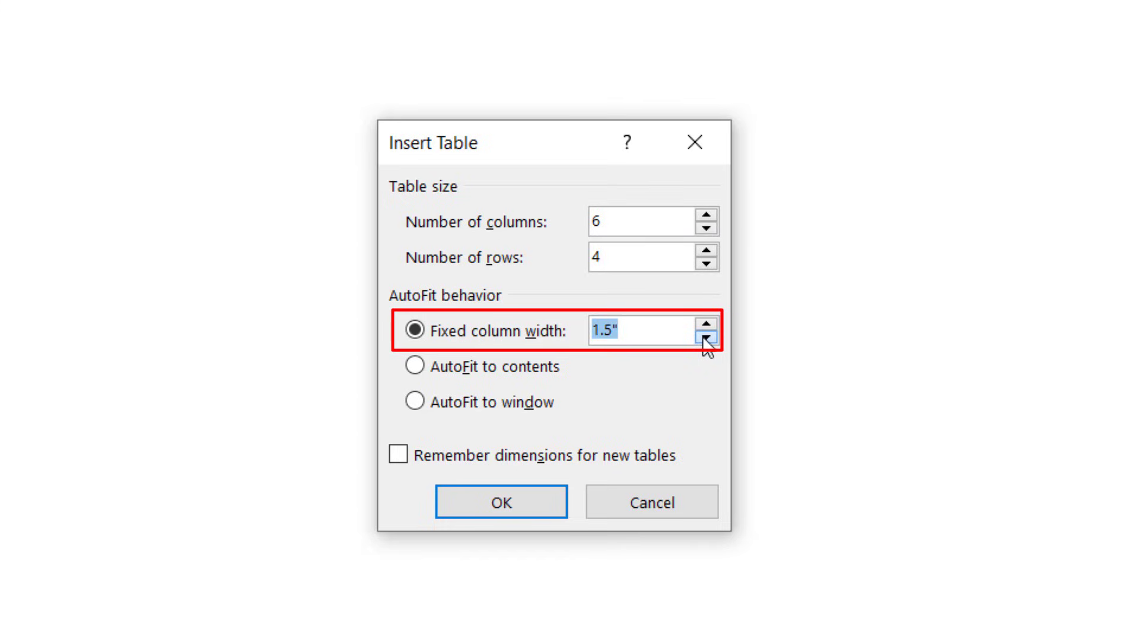
left_click(705, 338)
left_click(706, 338)
left_click(706, 338)
left_click(705, 338)
left_click(705, 338)
left_click(706, 338)
left_click(705, 338)
left_click(706, 338)
left_click(705, 338)
left_click(706, 338)
left_click(706, 338)
left_click(706, 338)
left_click(706, 338)
left_click(706, 338)
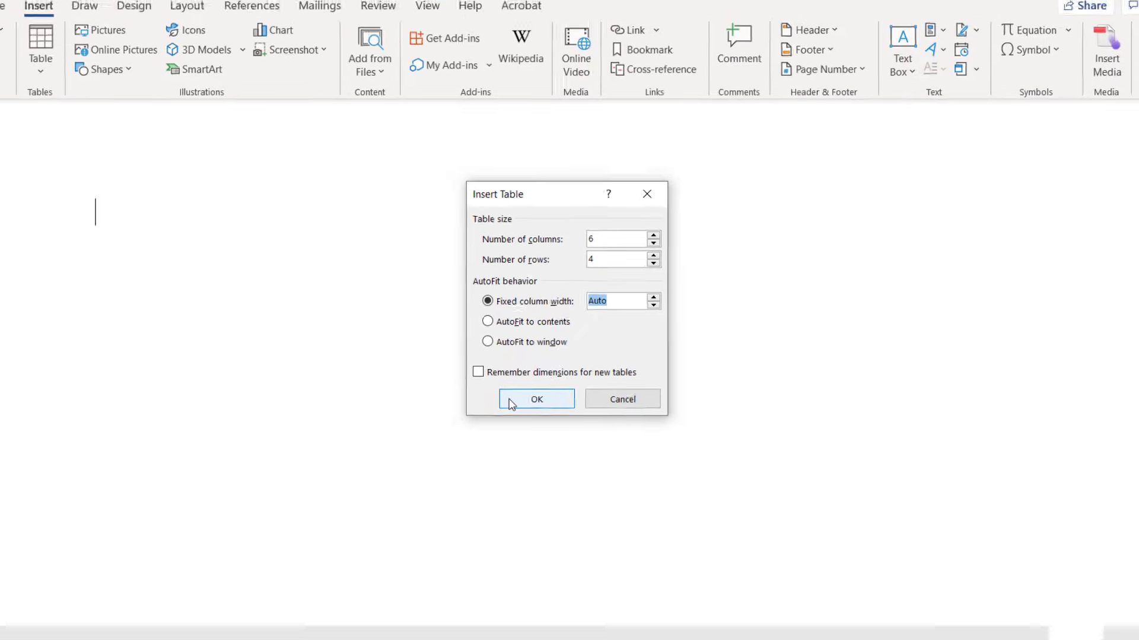
left_click(512, 403)
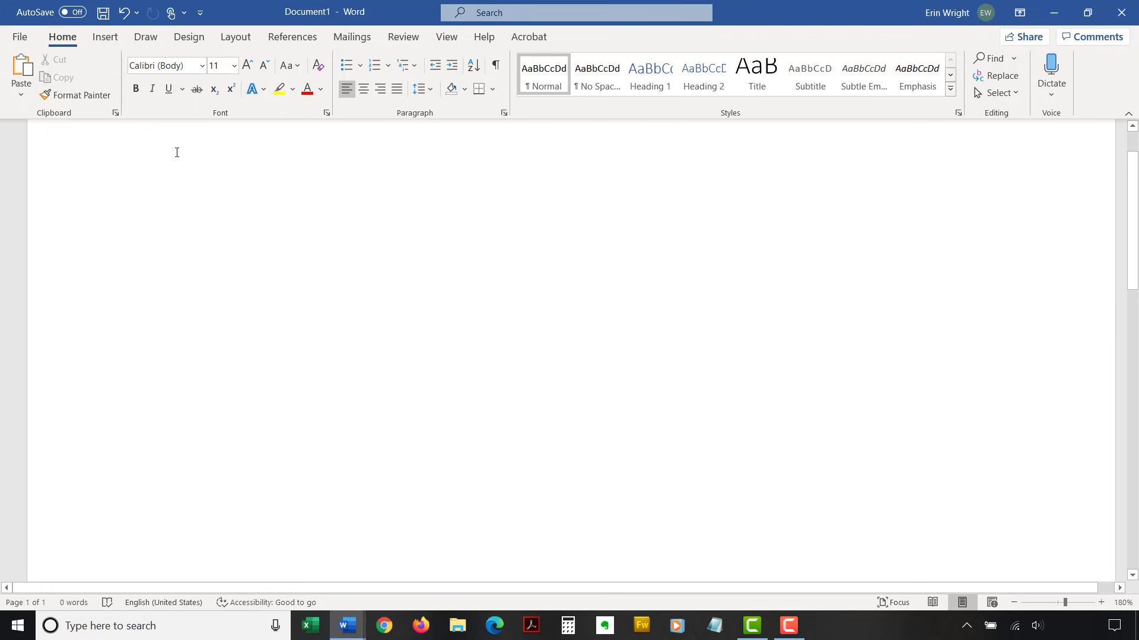
- Insert the With Subheads 1 quick table from the Quick Tables gallery
key("alt+n")
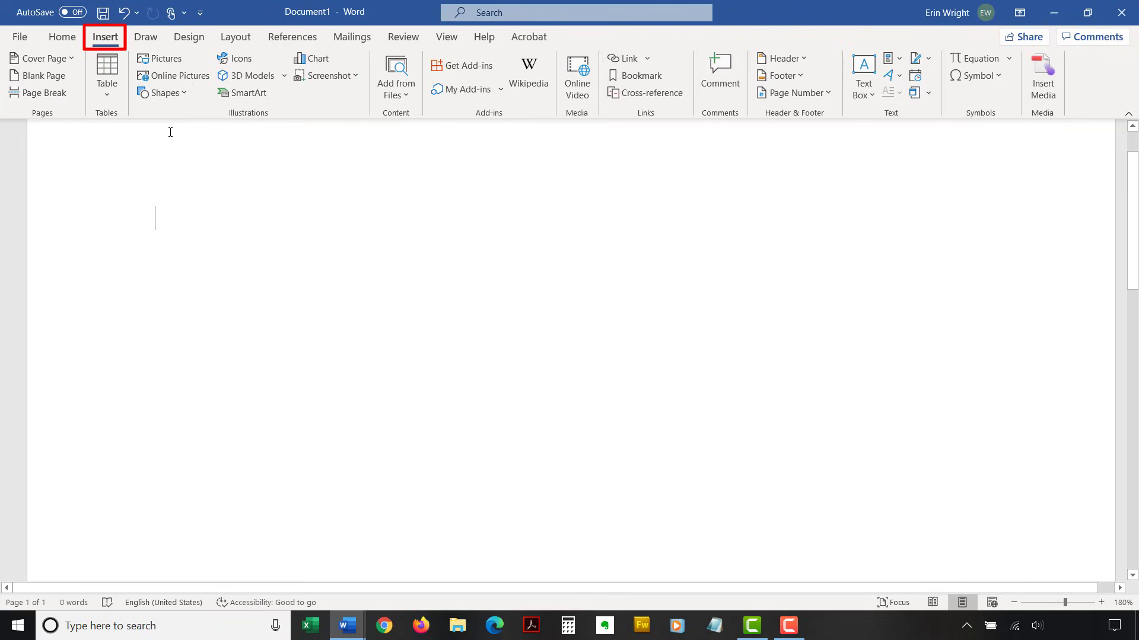
left_click(108, 77)
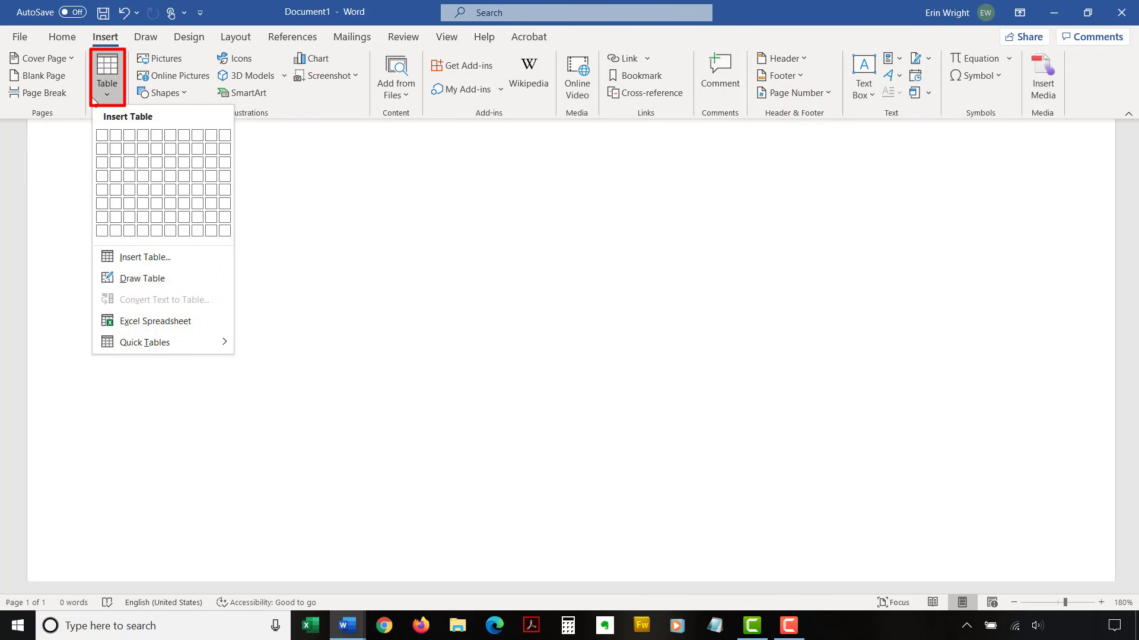
mouse_move(128, 346)
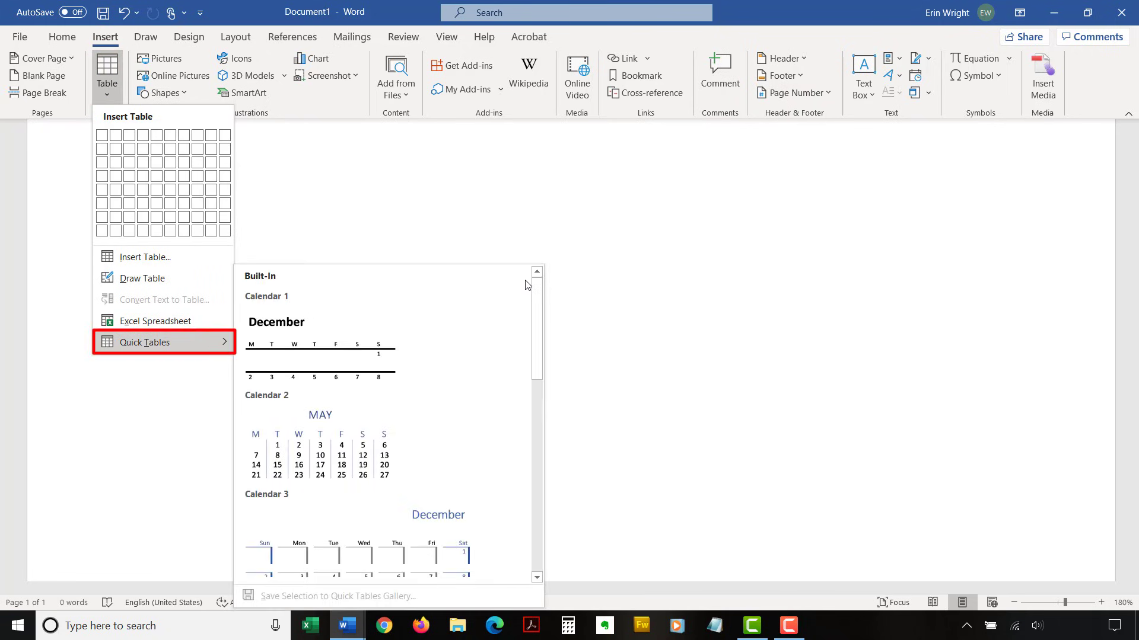
left_click_drag(538, 291, 544, 479)
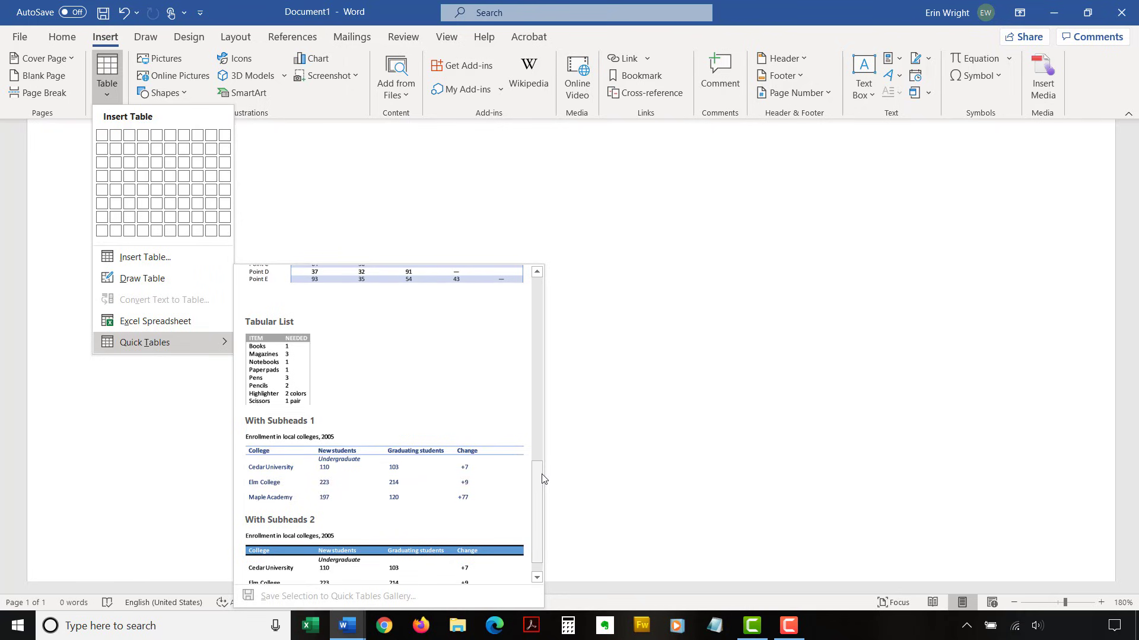
left_click(440, 481)
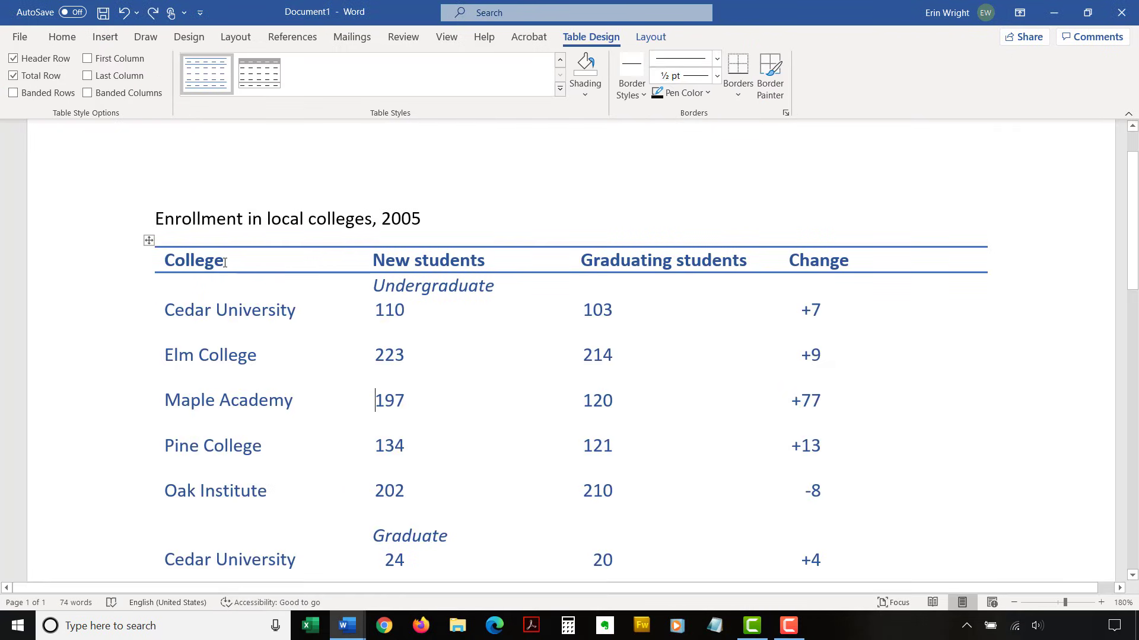
- Replace the College heading with Business, then start replacing the New students heading
left_click_drag(225, 262, 164, 259)
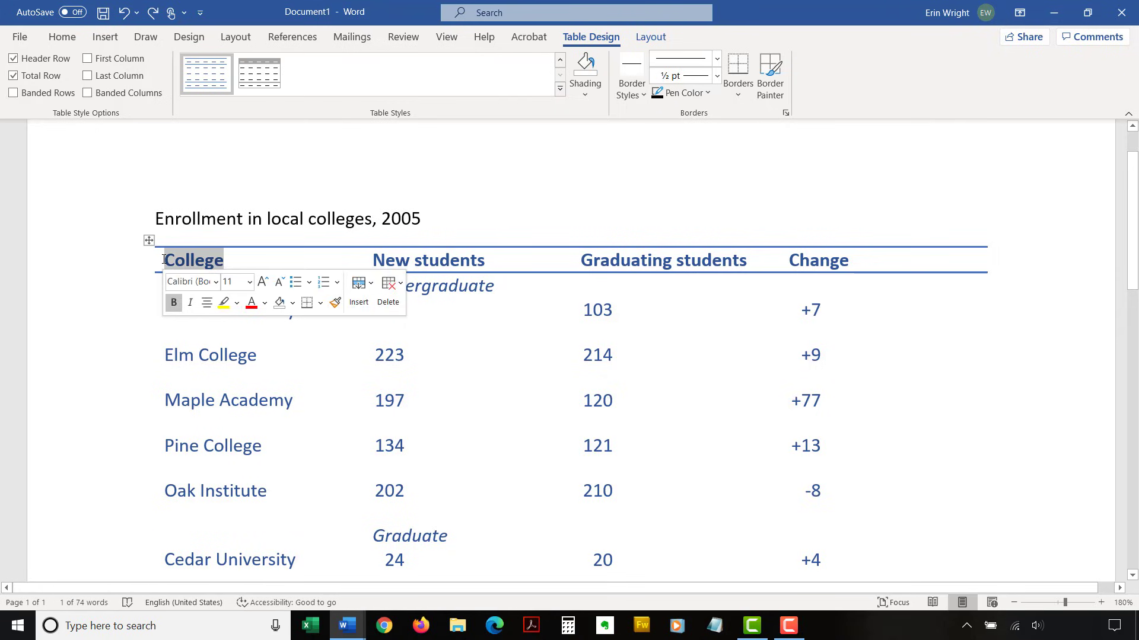
type("Busin")
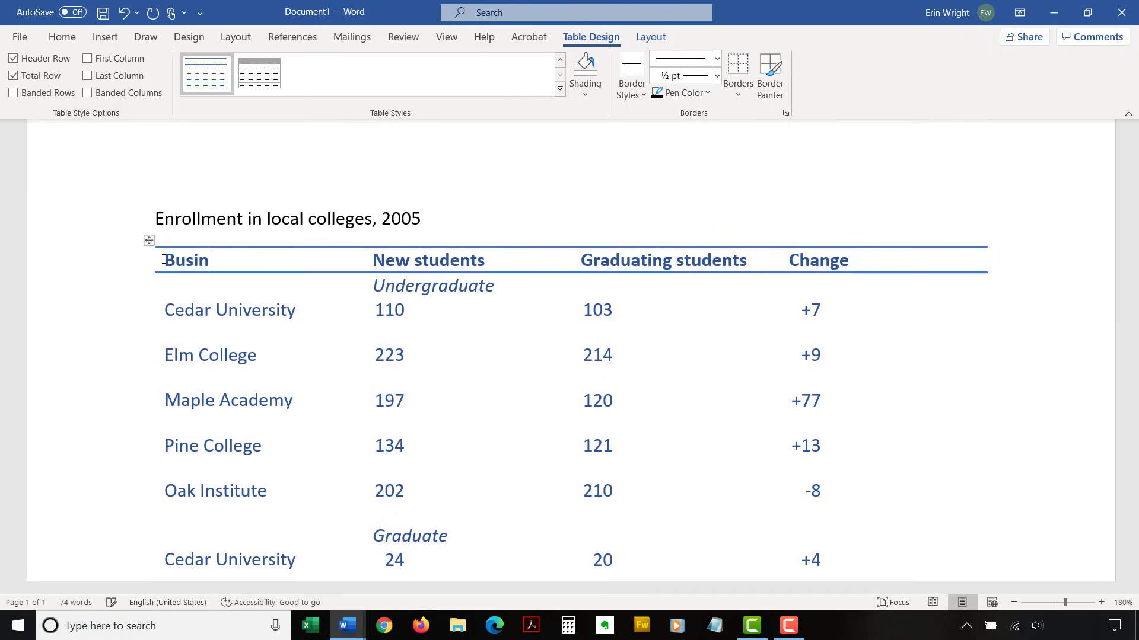
type("ess")
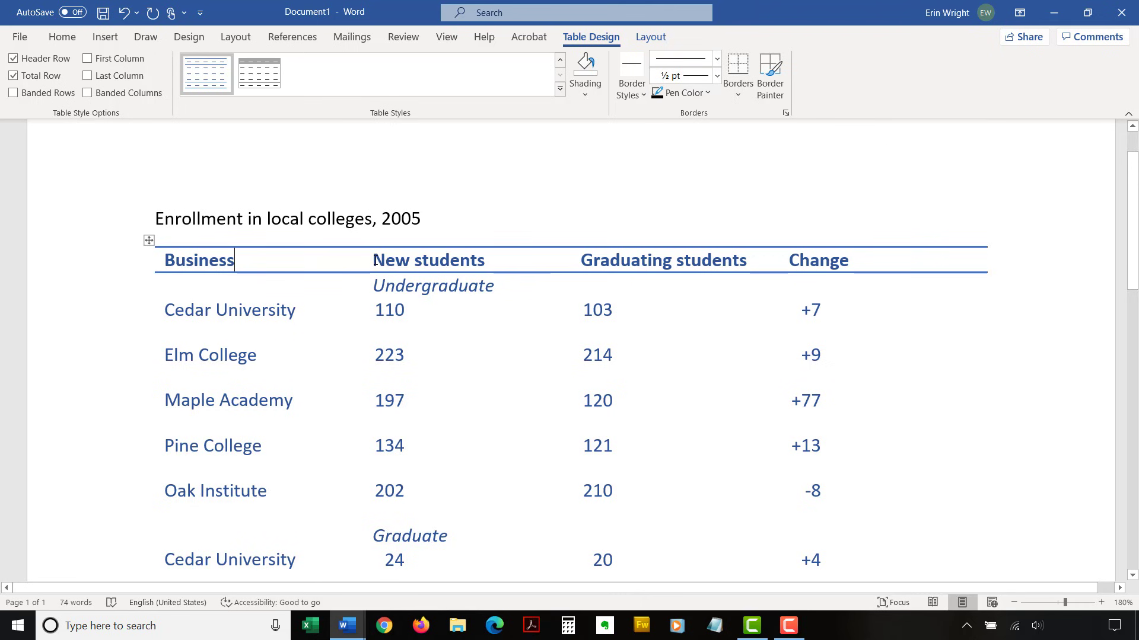
left_click_drag(374, 261, 465, 265)
type("E")
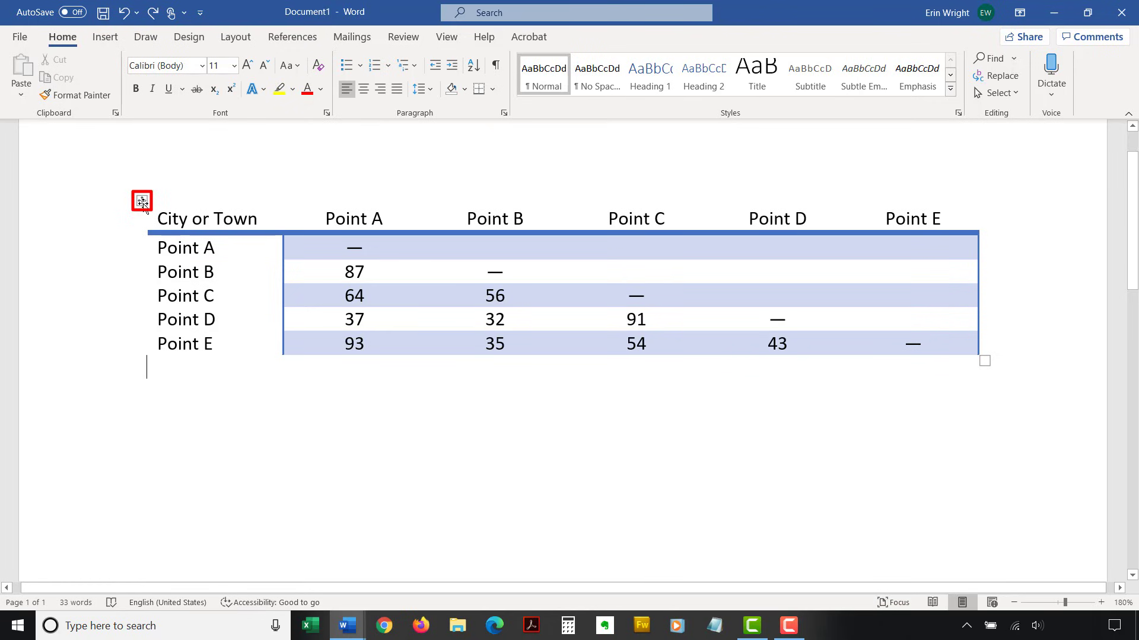
- Select the whole city-to-point distance table and remove it with Delete Table
left_click(142, 202)
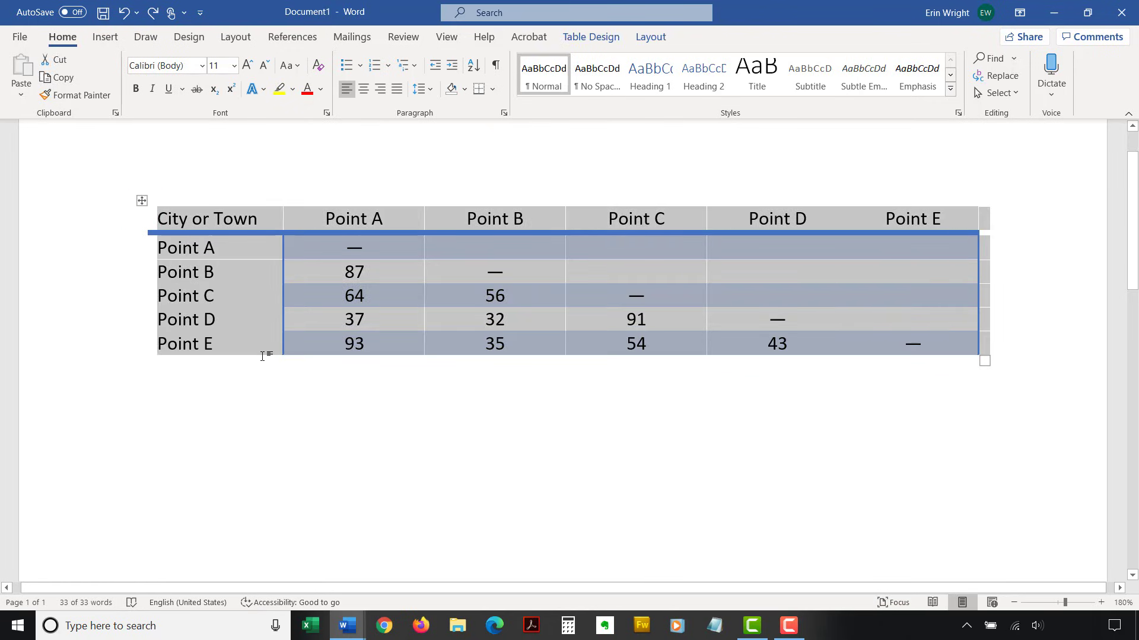
right_click(276, 308)
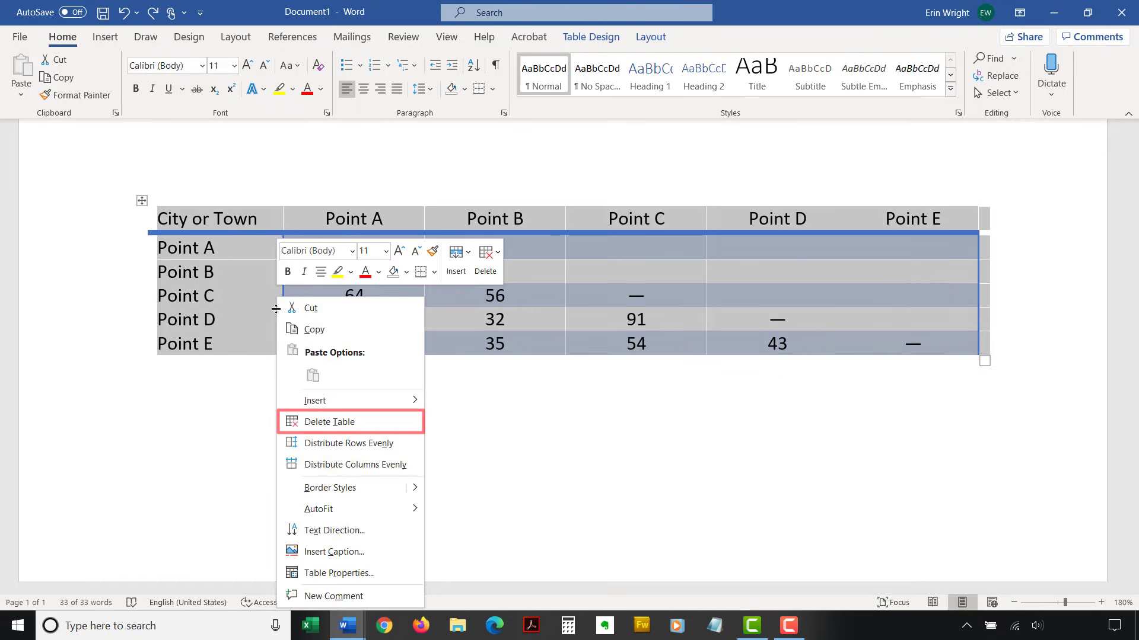
left_click(302, 430)
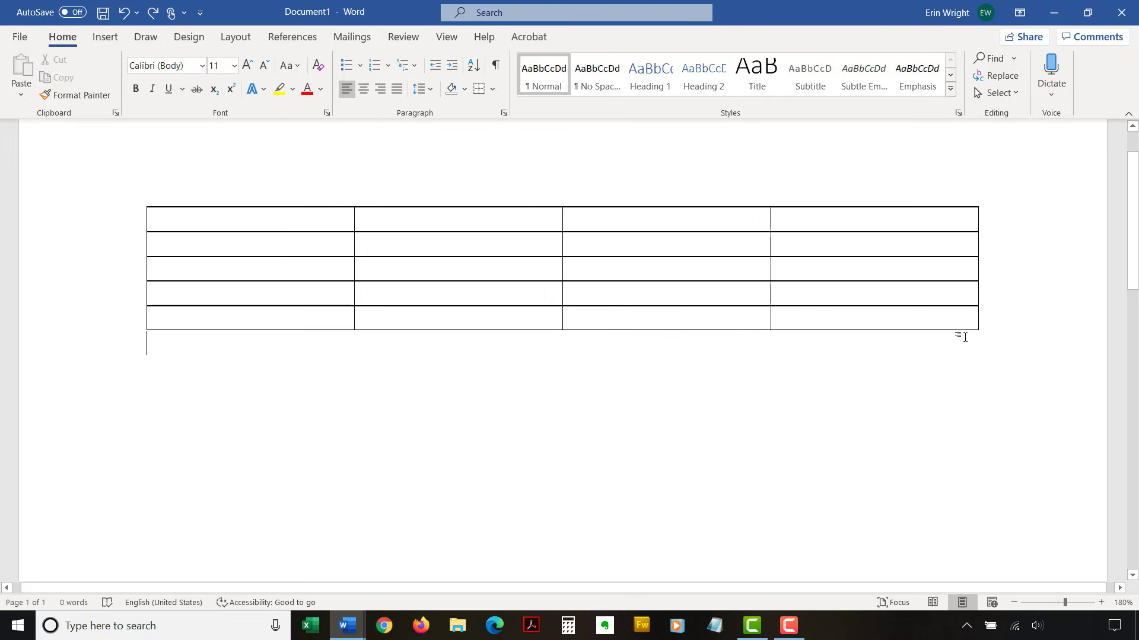
- Drag the table's bottom-right resize handle inward to make the table narrower
mouse_move(970, 324)
left_click_drag(971, 329, 755, 346)
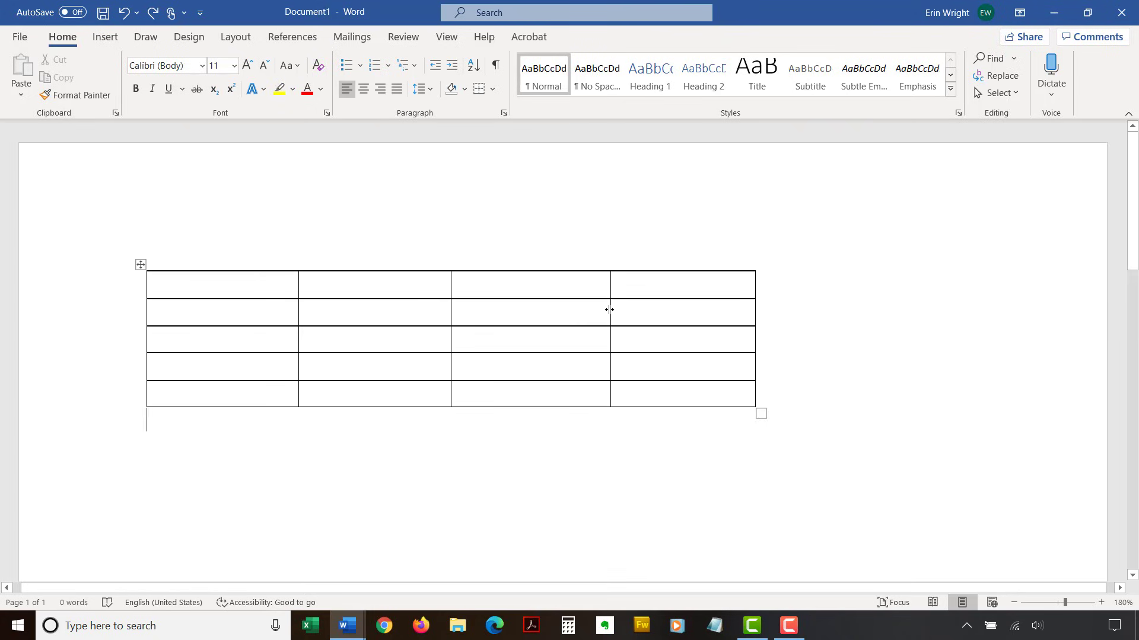
- Move the border between columns three and four right, and lower the border under row one
left_click_drag(609, 309, 661, 320)
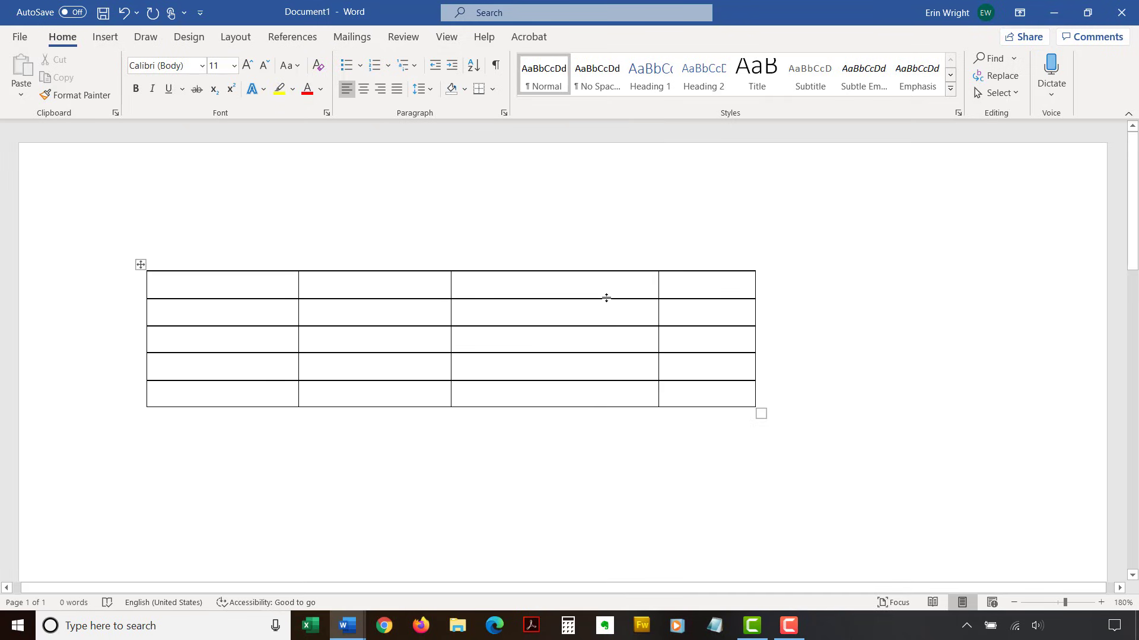
left_click_drag(607, 300, 609, 326)
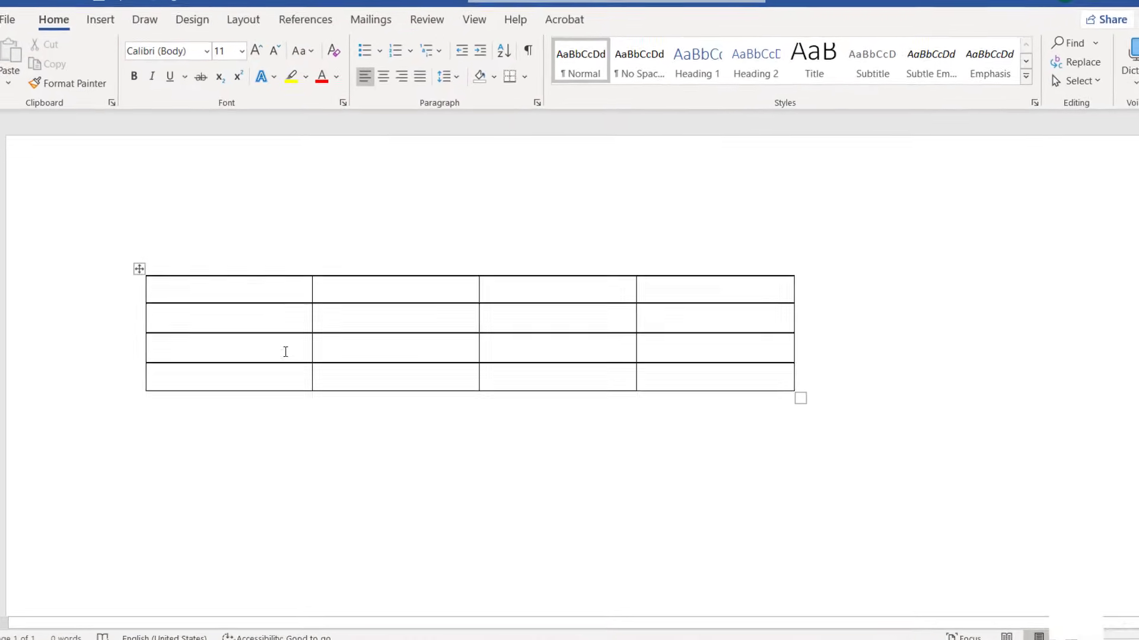
- Insert a new row above the table's third row
right_click(285, 352)
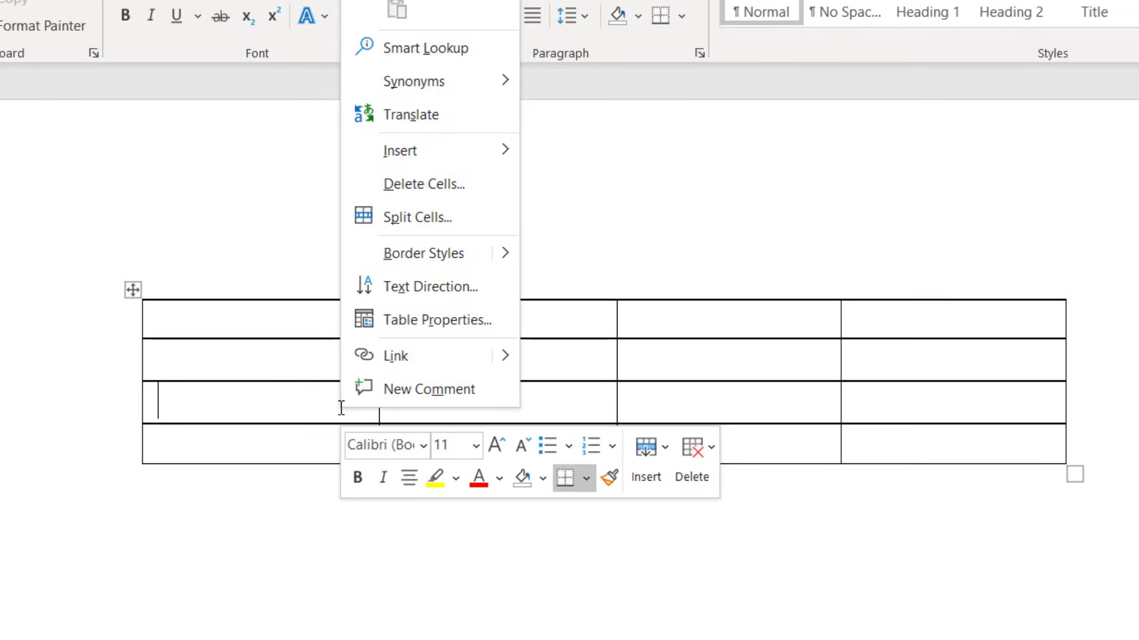
mouse_move(356, 164)
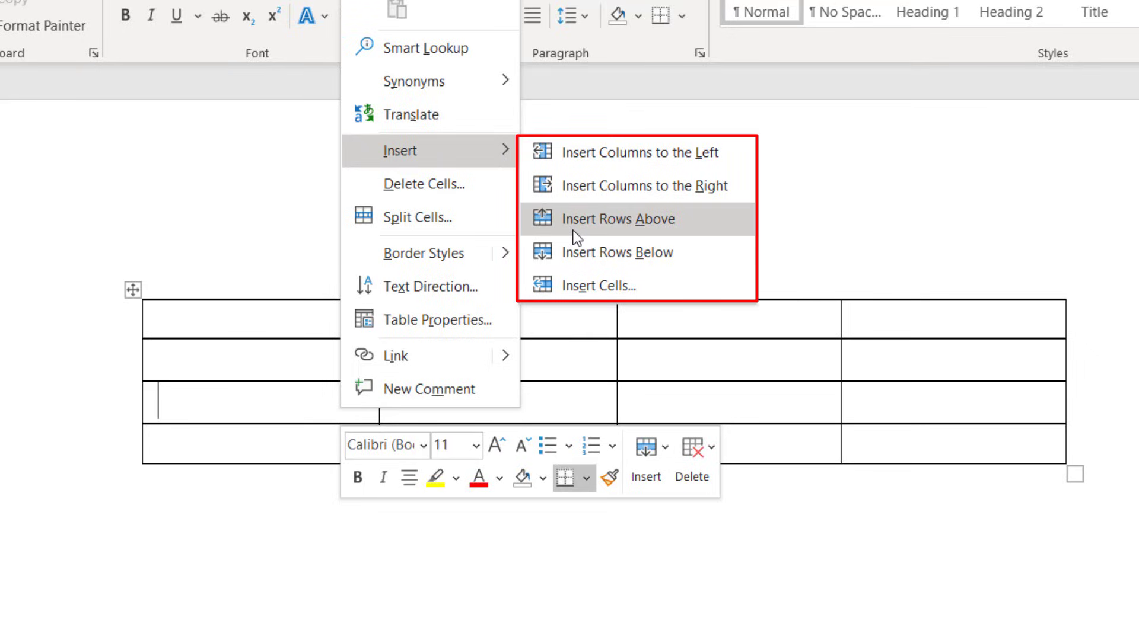
left_click(618, 220)
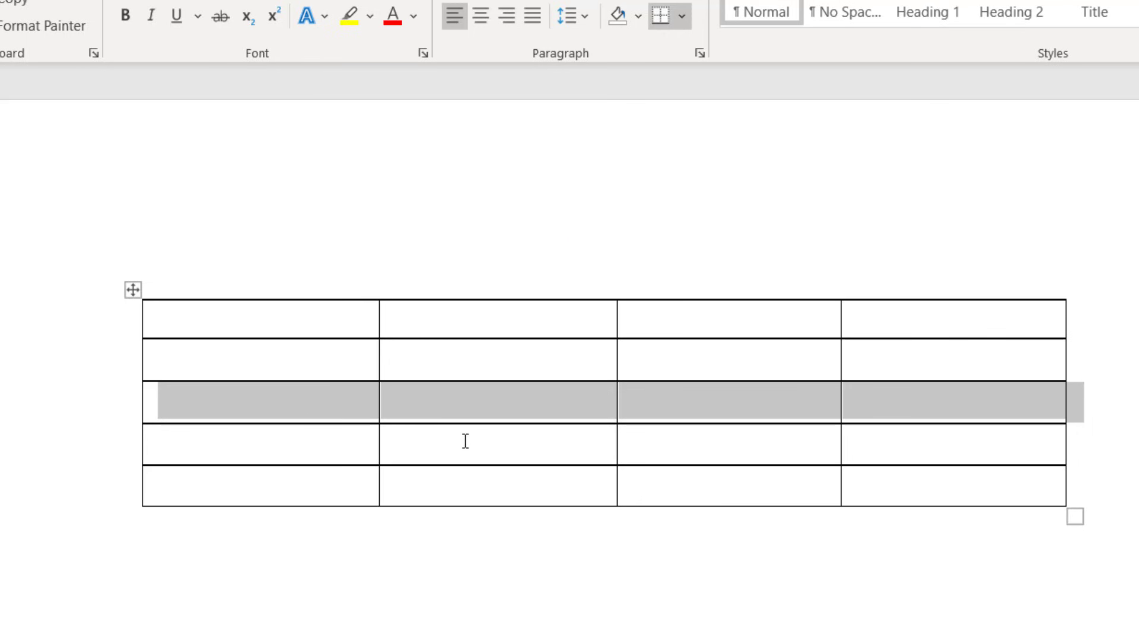
- Insert a cell in row four with Shift cells down
right_click(466, 447)
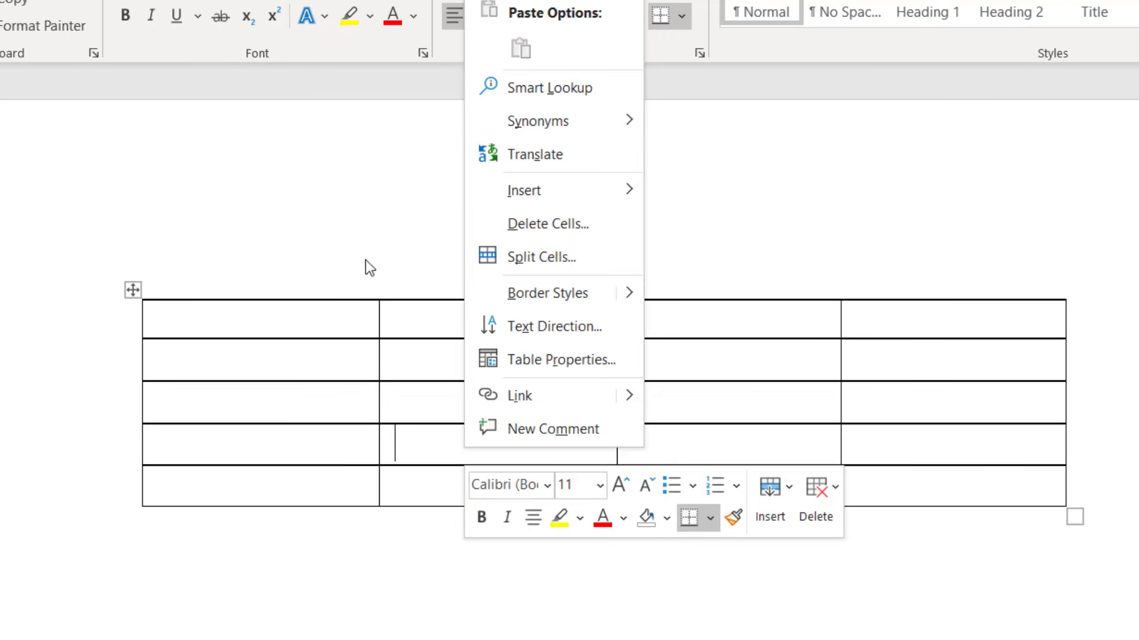
mouse_move(490, 190)
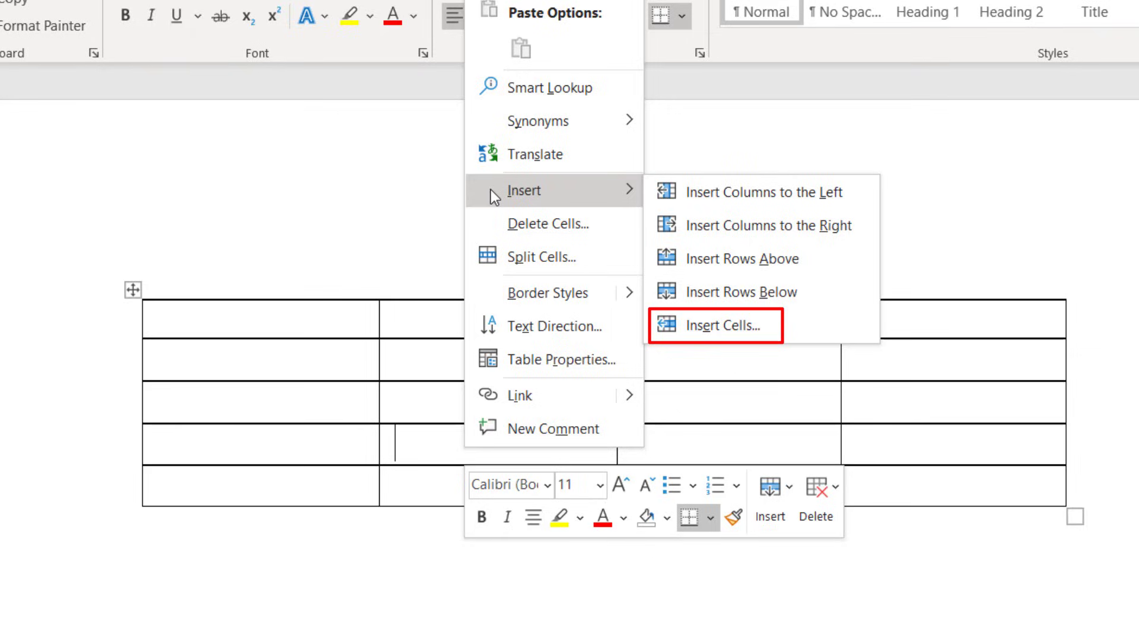
left_click(686, 326)
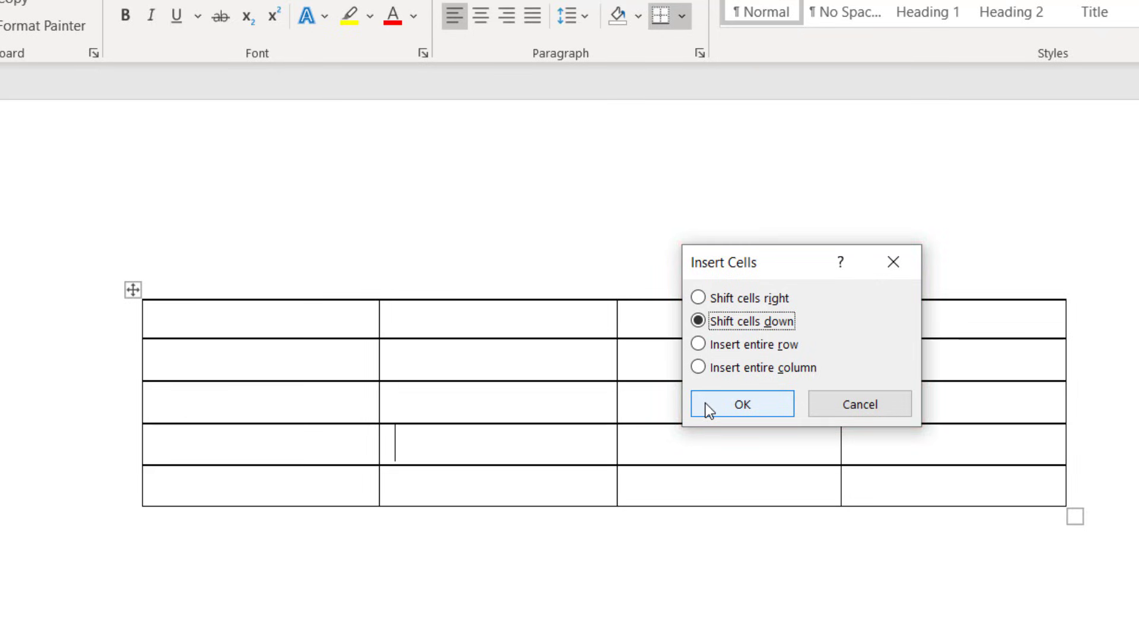
left_click(706, 404)
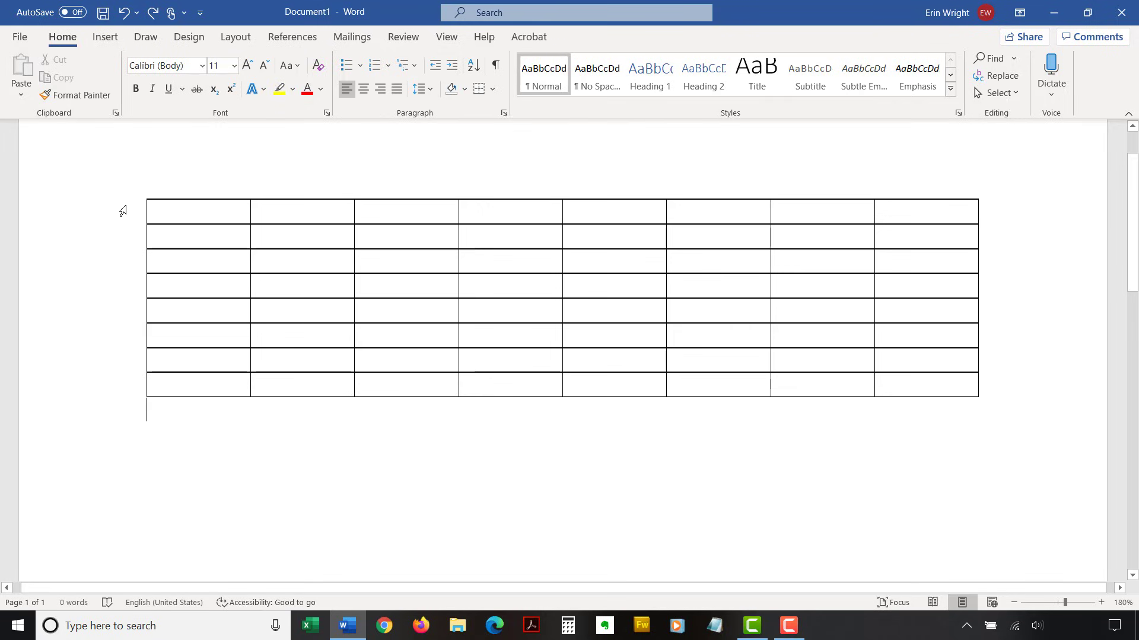
- Apply a blue grid style from the Table Styles gallery to the whole table
mouse_move(147, 203)
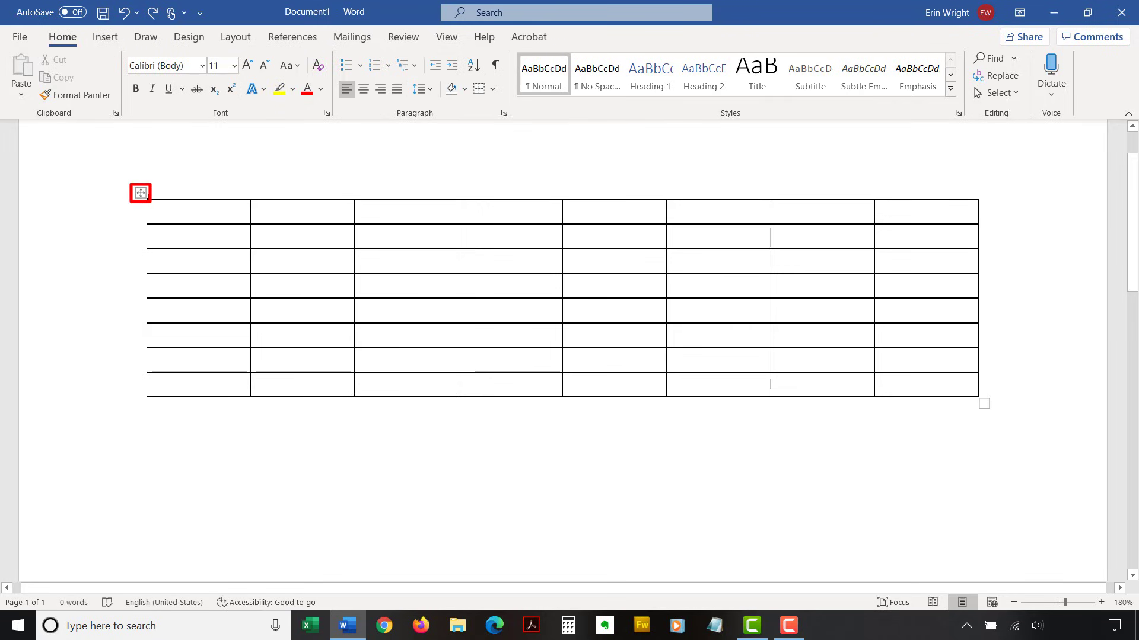
left_click(140, 193)
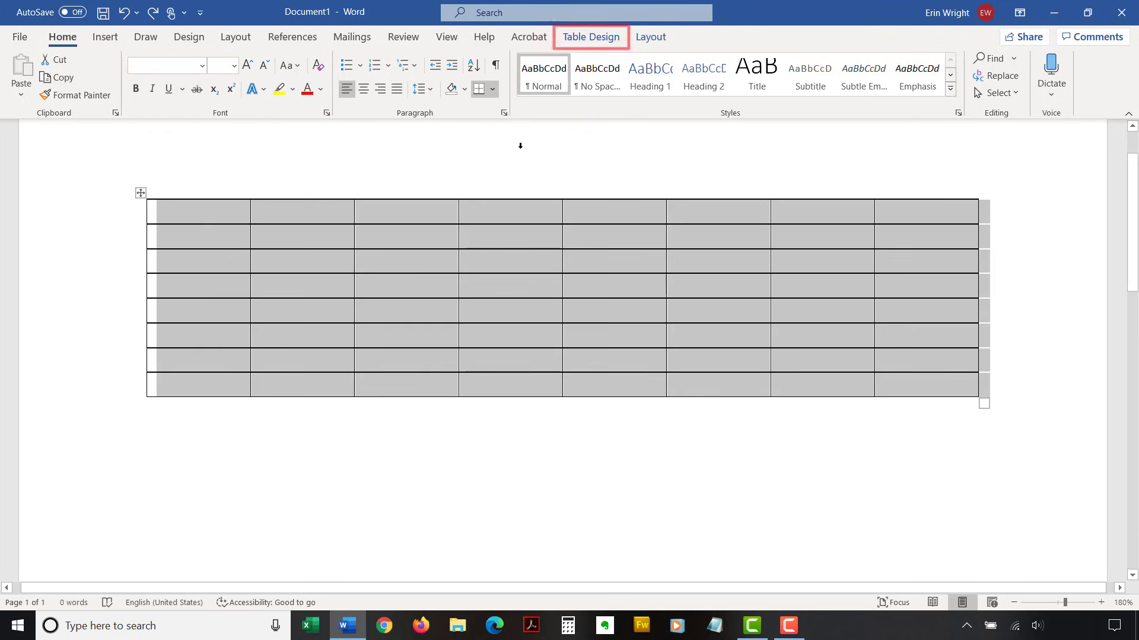
left_click(585, 40)
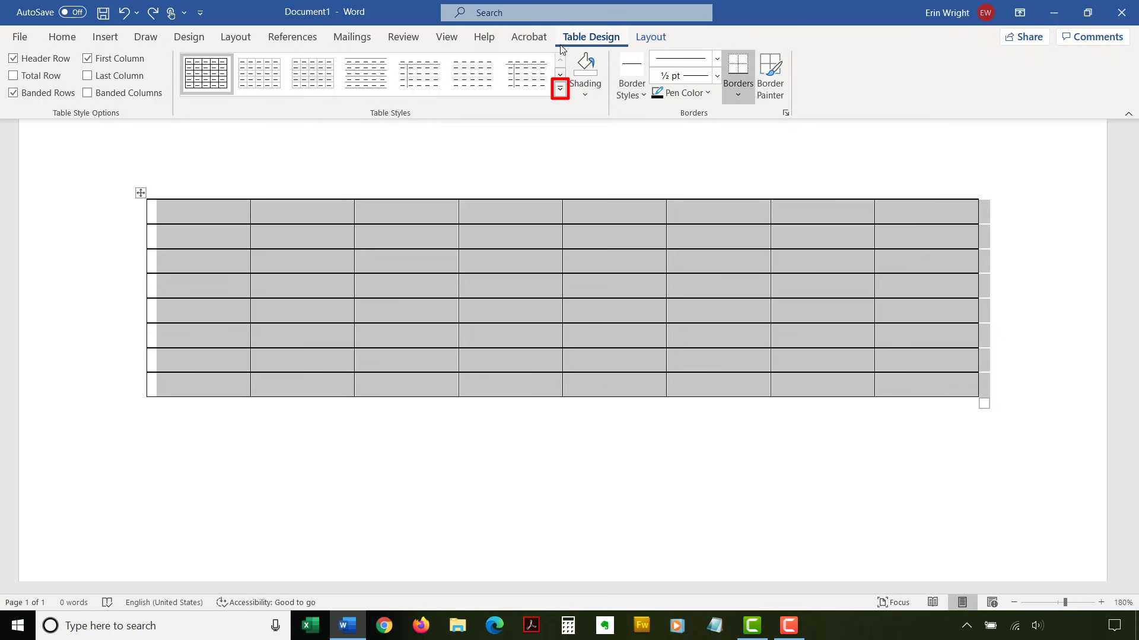
left_click(560, 90)
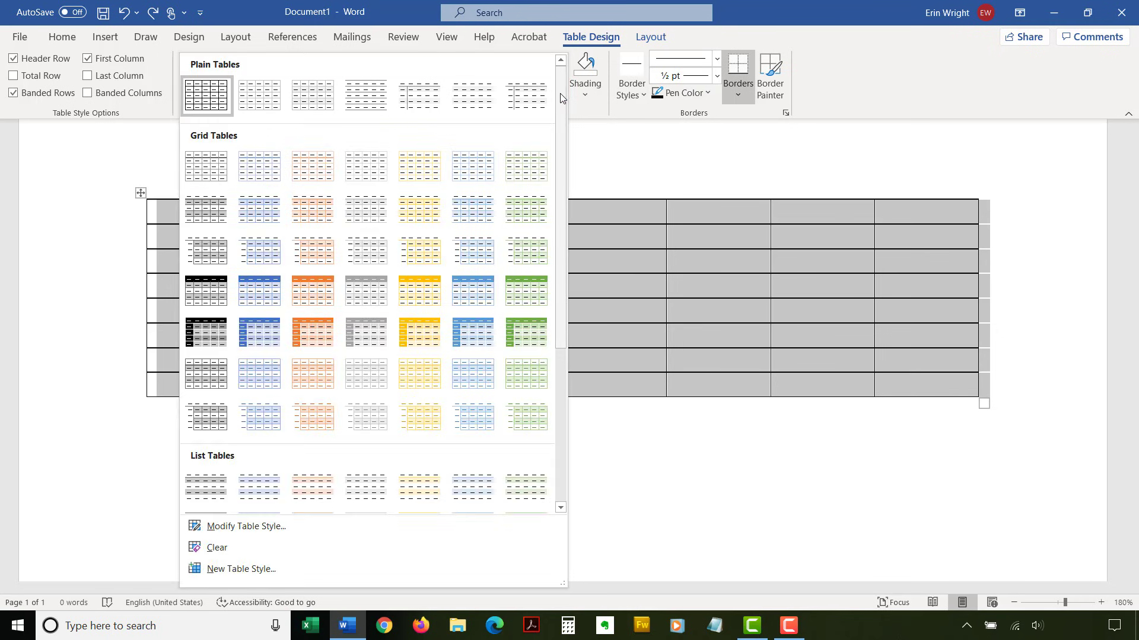
left_click_drag(560, 93, 556, 170)
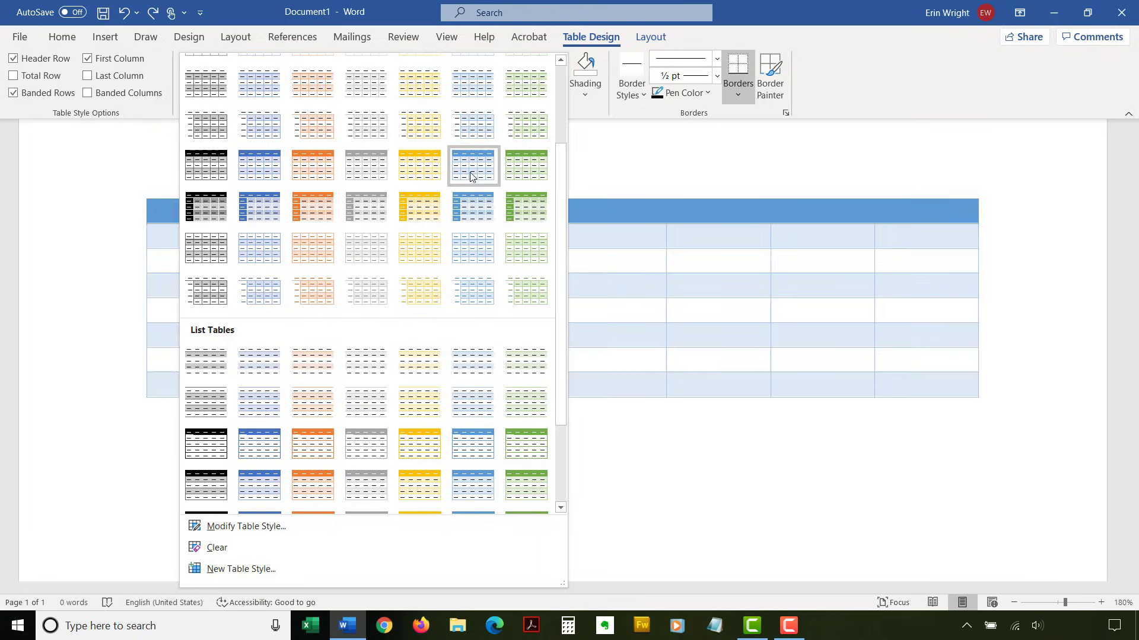
left_click(468, 176)
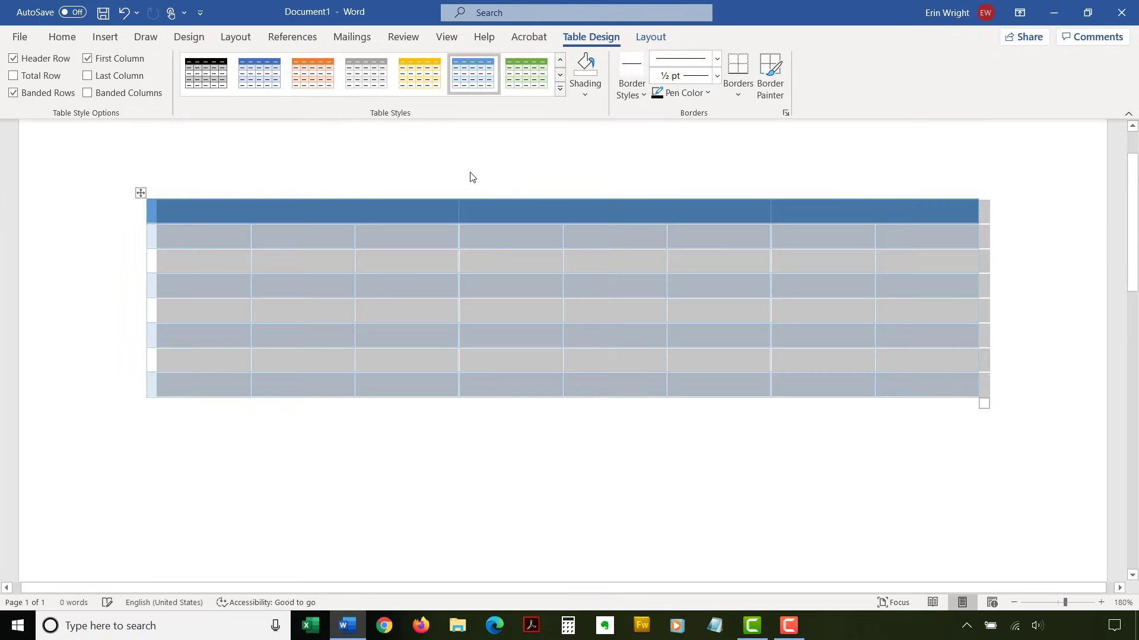
- Shade the table's second row orange
left_click(223, 507)
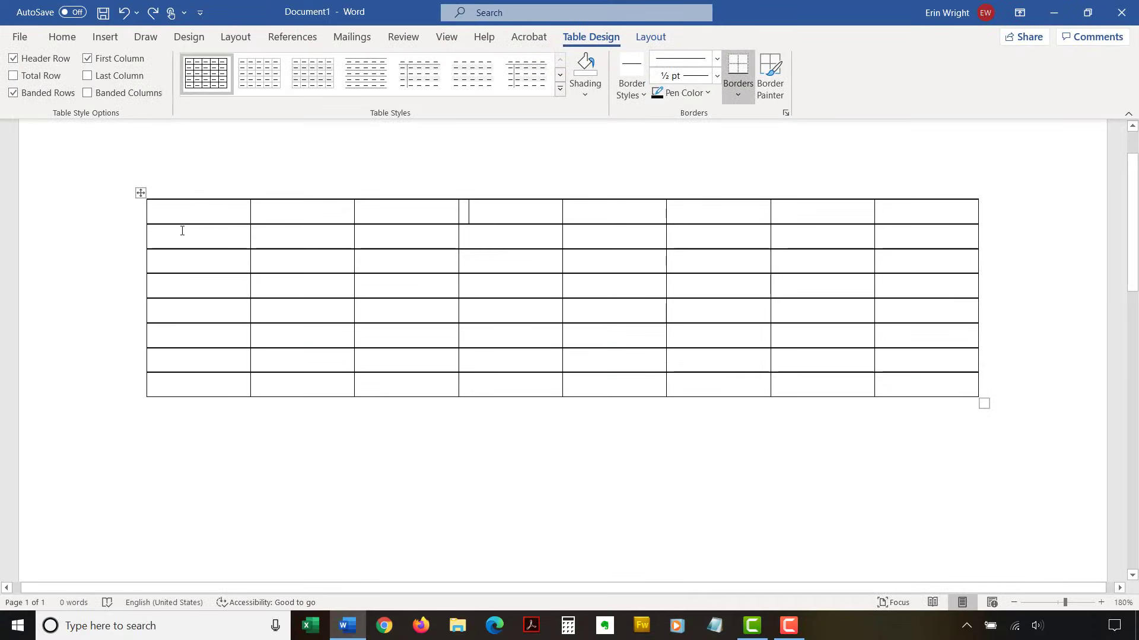
mouse_move(178, 231)
left_mouse_down()
mouse_move(889, 241)
mouse_move(823, 246)
left_mouse_up()
left_click(584, 92)
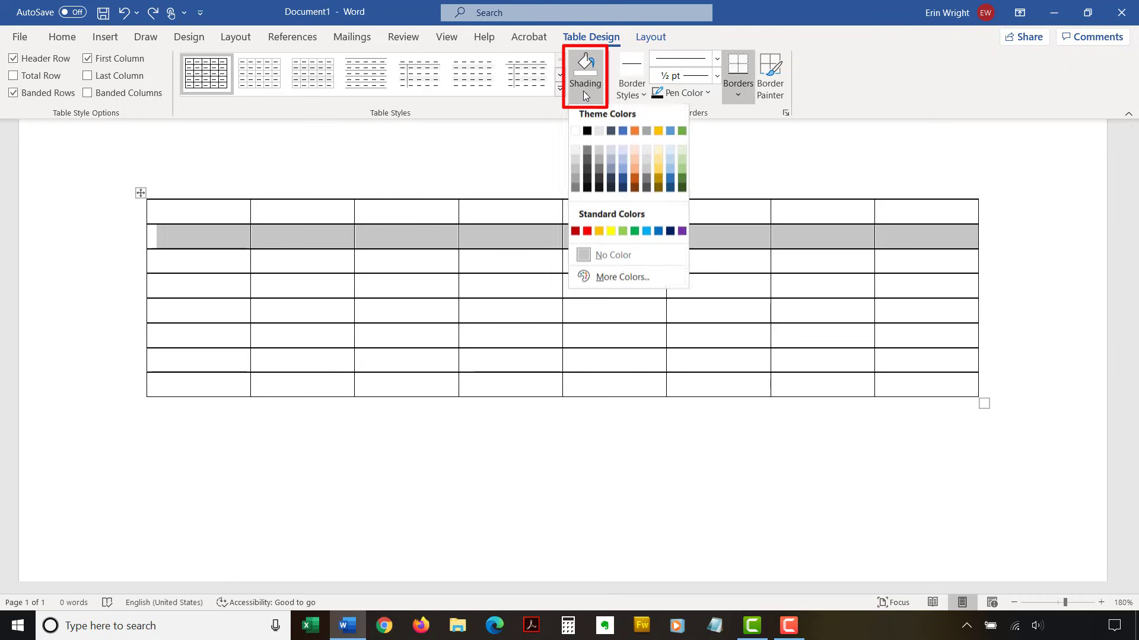
left_click(636, 188)
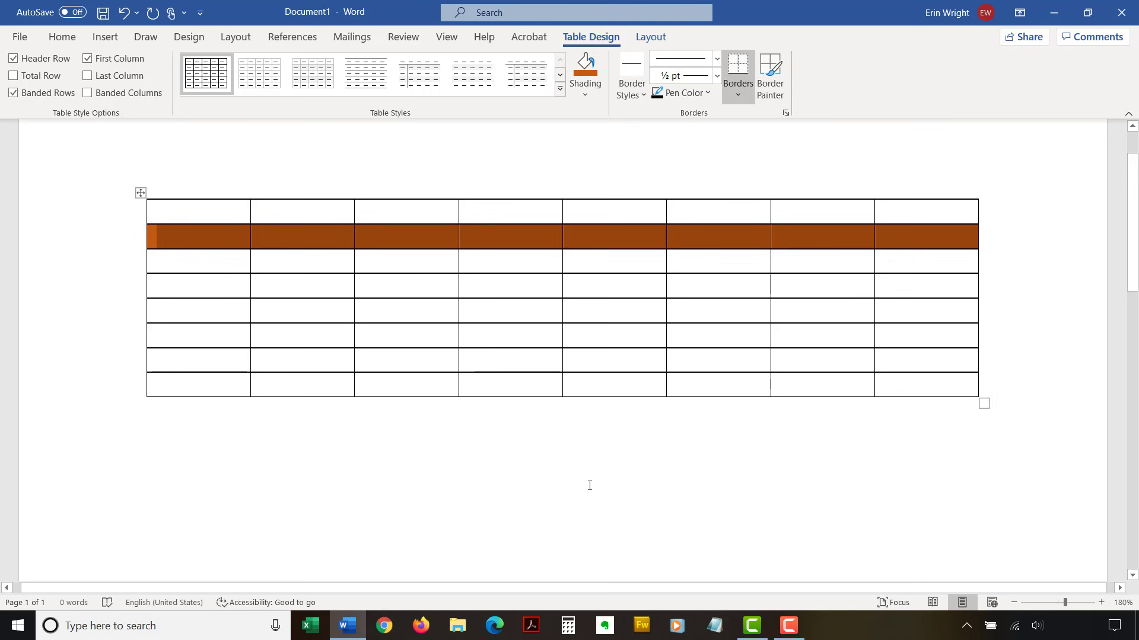